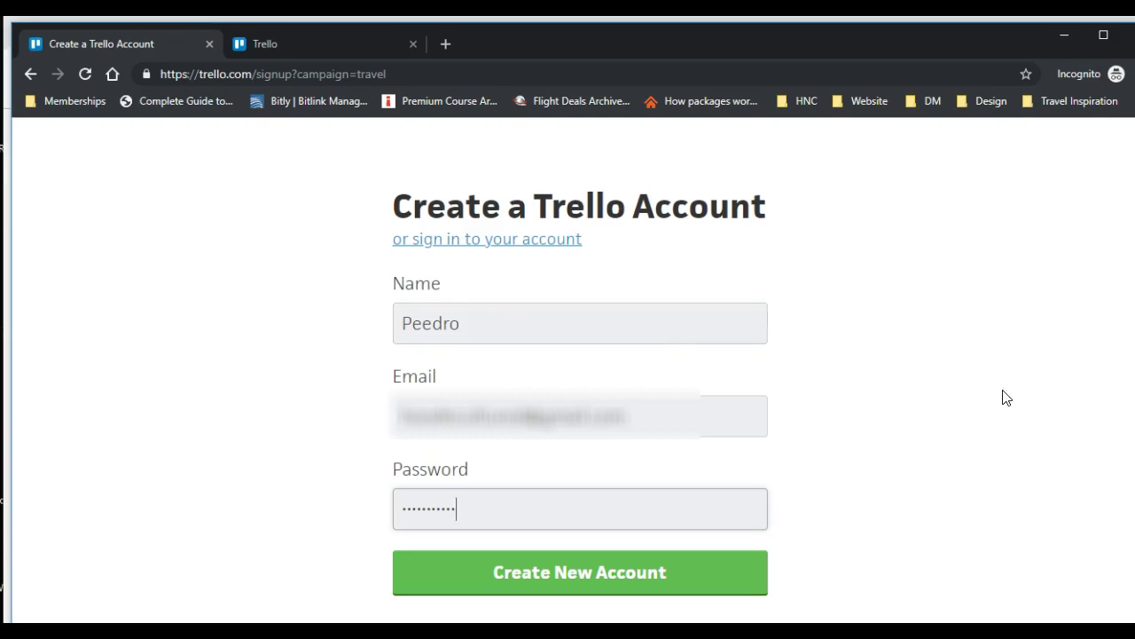
Submit the completed sign-up form and dive right in with Travel as the area of interest
{"action": "scroll", "coordinate": [976, 411], "scroll_direction": "down", "scroll_amount": 2}
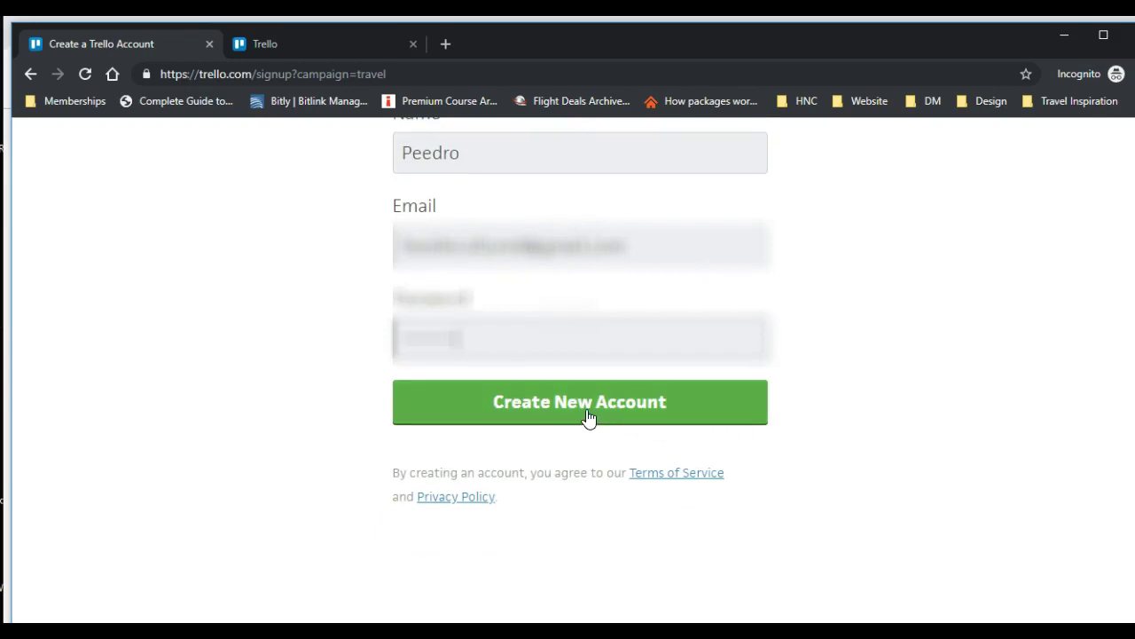
{"action": "left_click", "coordinate": [589, 417]}
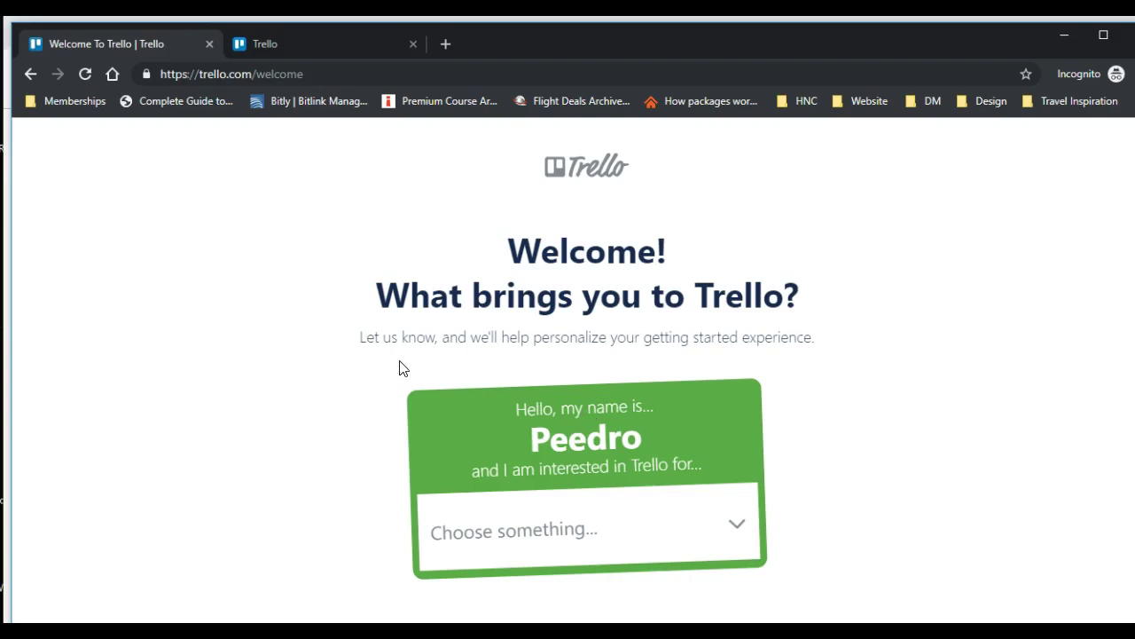
{"action": "left_click", "coordinate": [738, 529]}
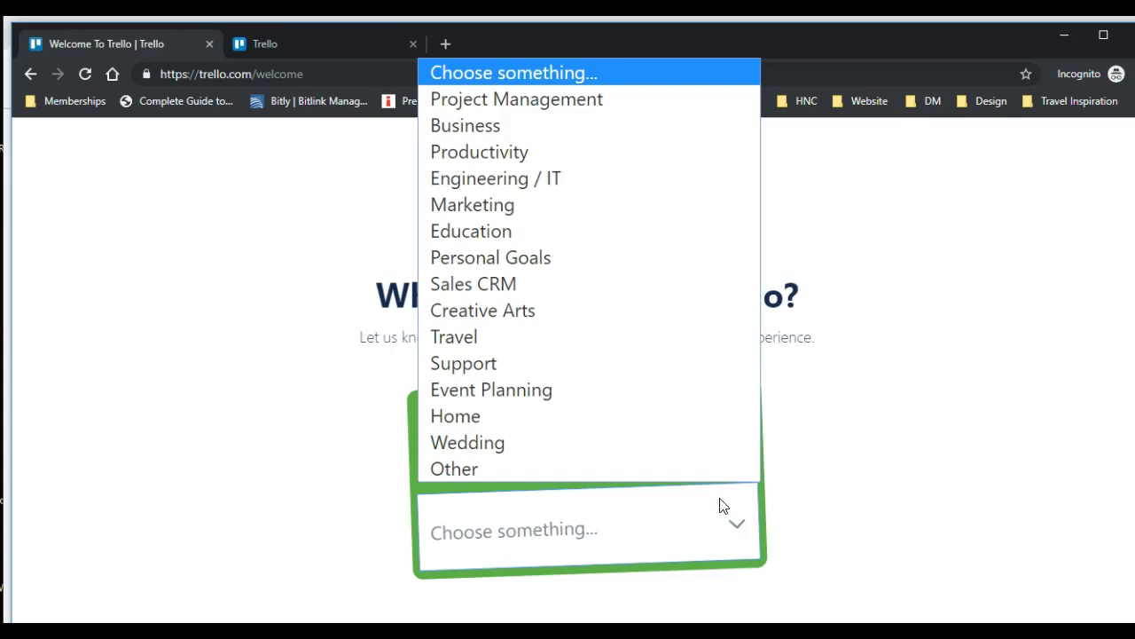
{"action": "left_click", "coordinate": [551, 347]}
{"action": "scroll", "coordinate": [547, 342], "scroll_direction": "down", "scroll_amount": 1}
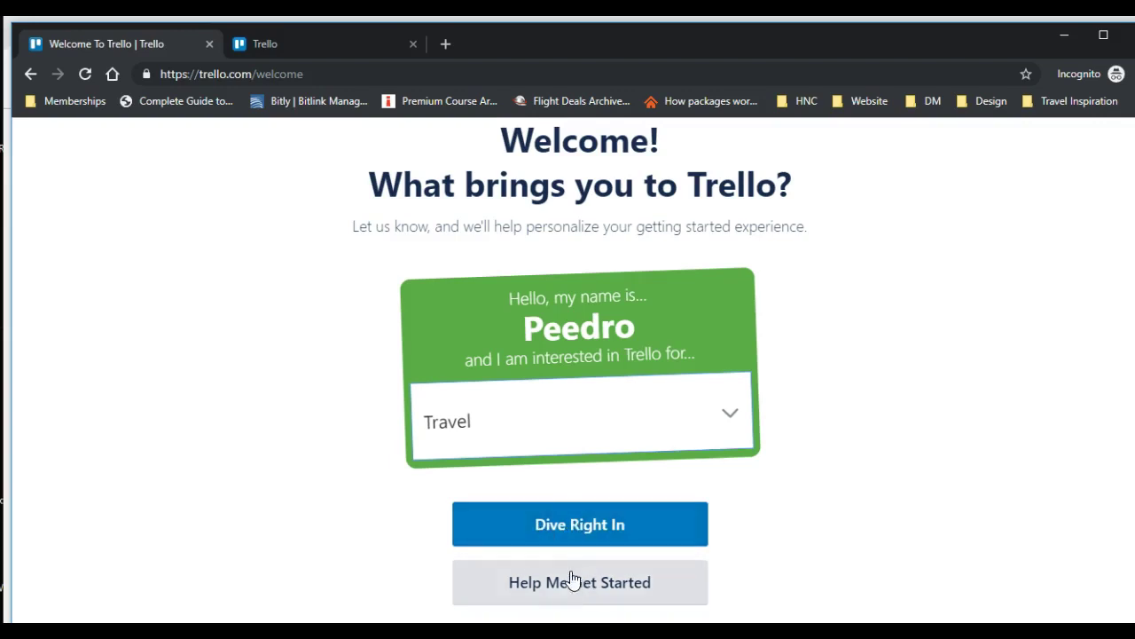
{"action": "left_click", "coordinate": [576, 521]}
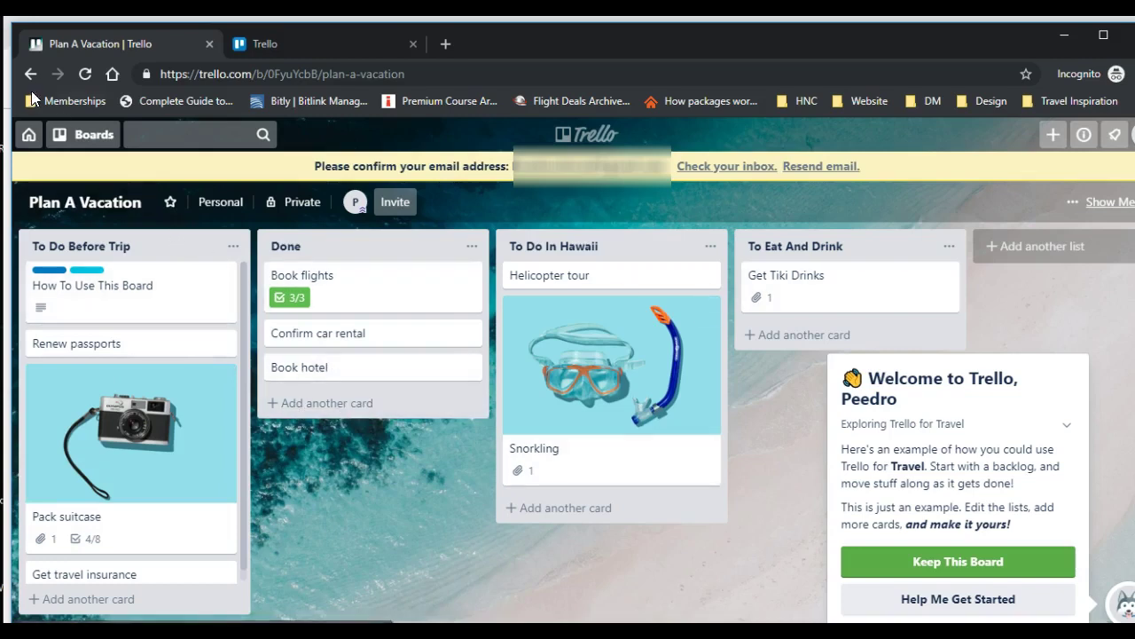
{"action": "left_click", "coordinate": [89, 134]}
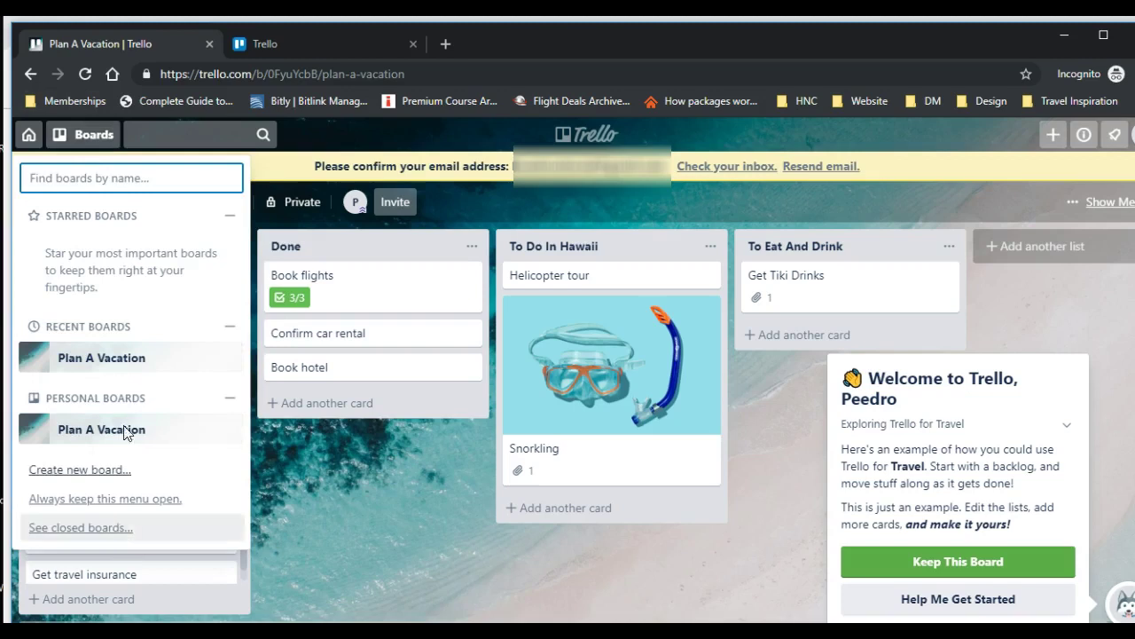
{"action": "left_click", "coordinate": [89, 135]}
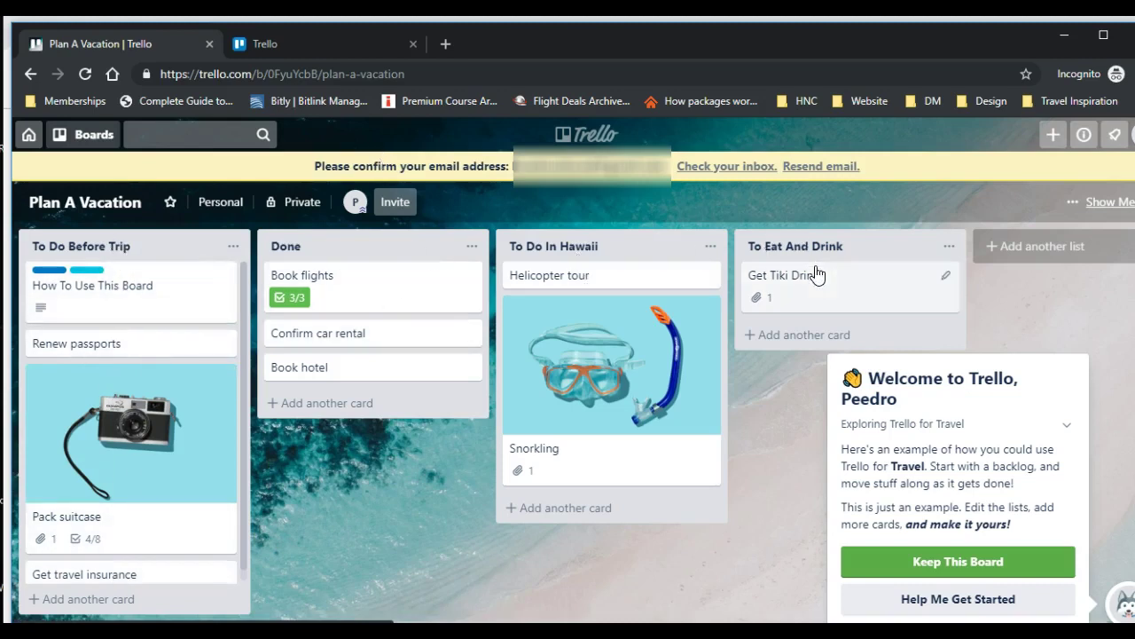
{"action": "left_click", "coordinate": [991, 248]}
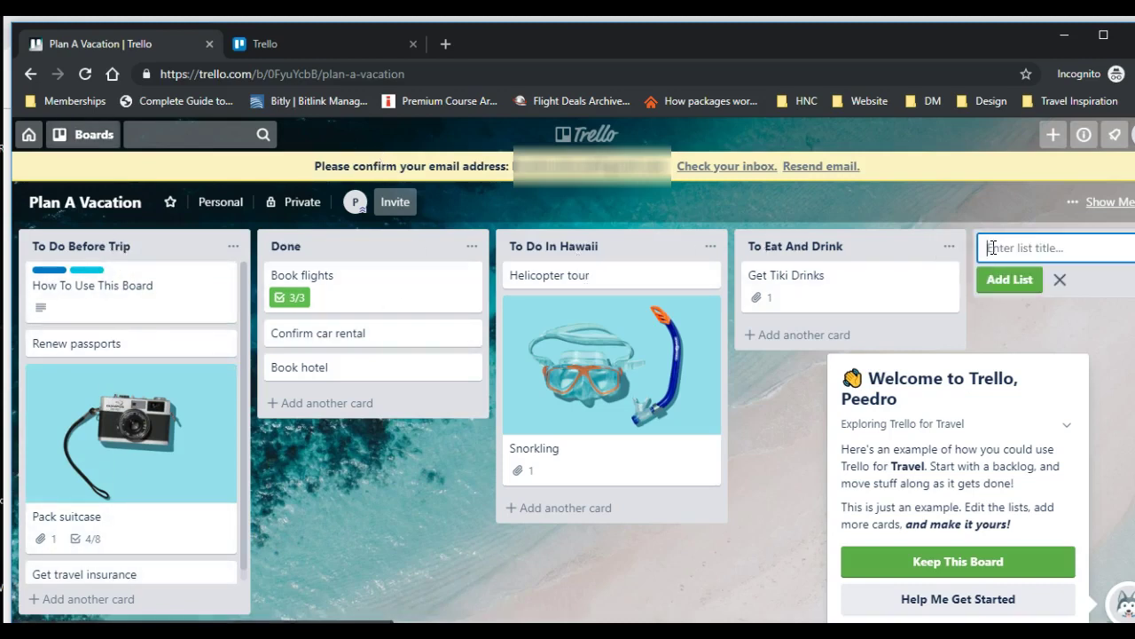
{"action": "left_click", "coordinate": [1060, 279]}
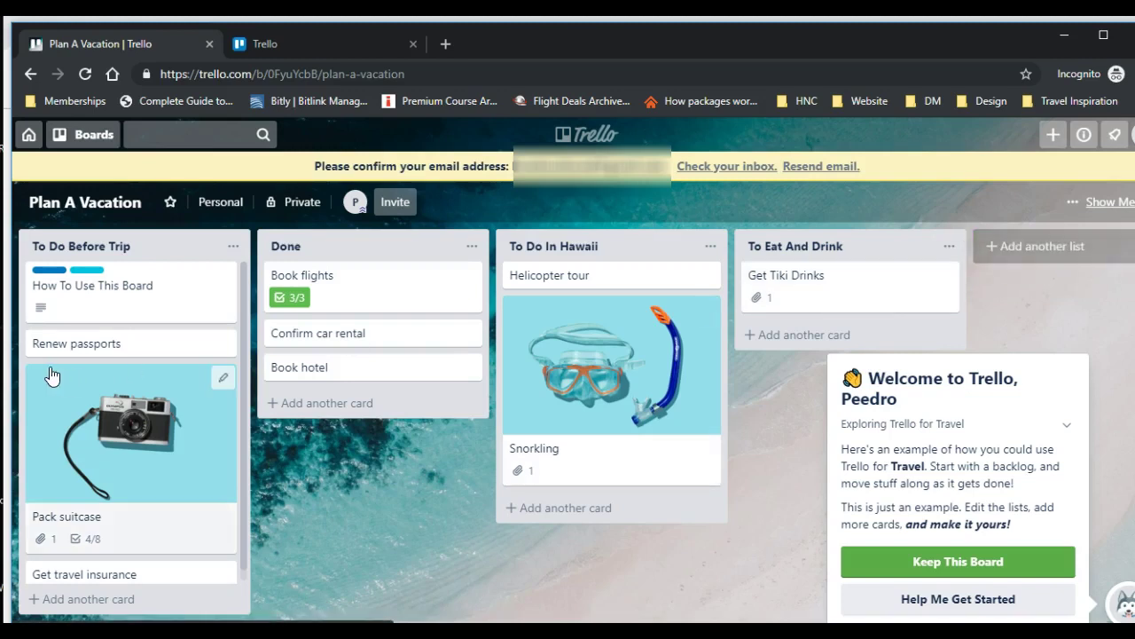
Keep the example Plan A Vacation board with Travel as its use case
{"action": "left_click", "coordinate": [1068, 425]}
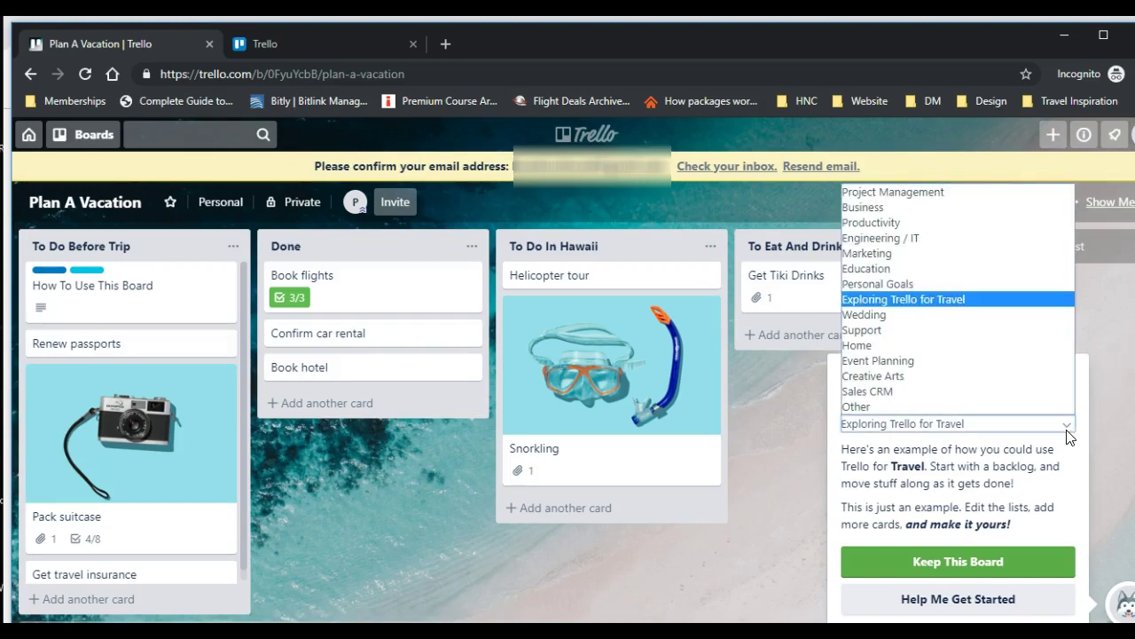
{"action": "left_click", "coordinate": [1103, 325]}
{"action": "left_click", "coordinate": [993, 568]}
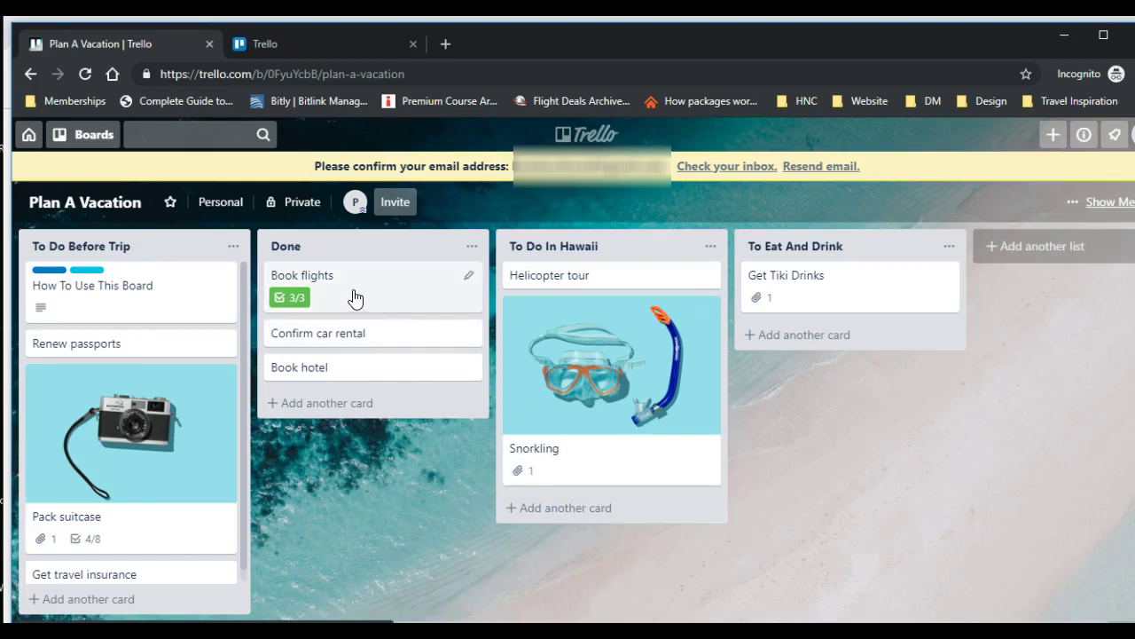
Open the How To Use This Board card and review its description, comment area and activity section
{"action": "left_click_drag", "start_coordinate": [357, 291], "coordinate": [347, 281]}
{"action": "left_click_drag", "start_coordinate": [152, 296], "coordinate": [149, 291]}
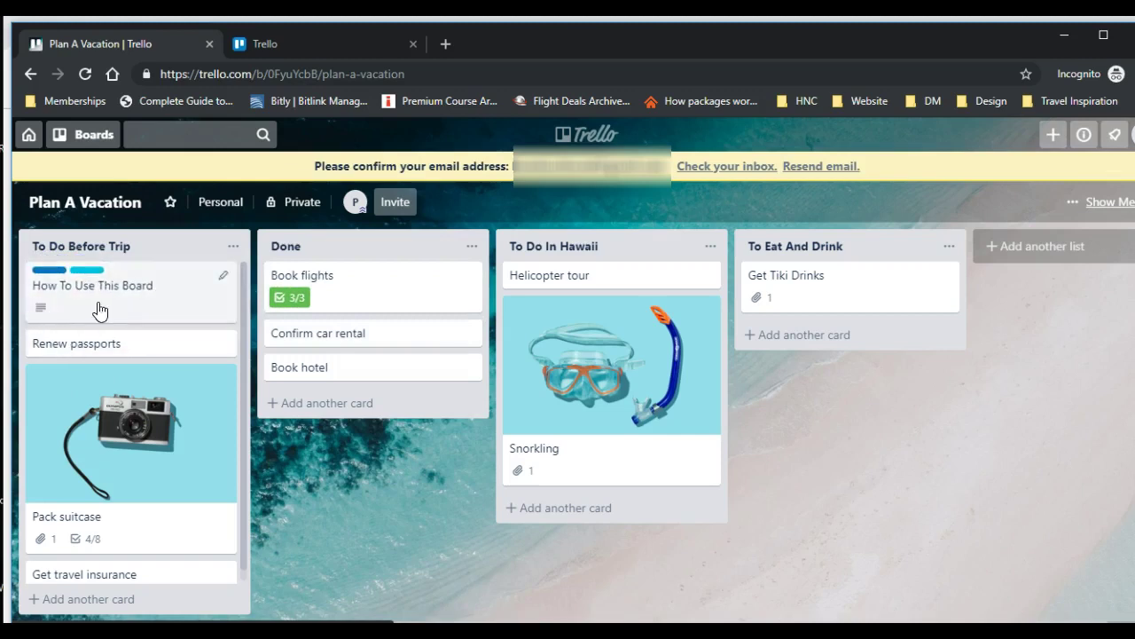
{"action": "left_click", "coordinate": [139, 307]}
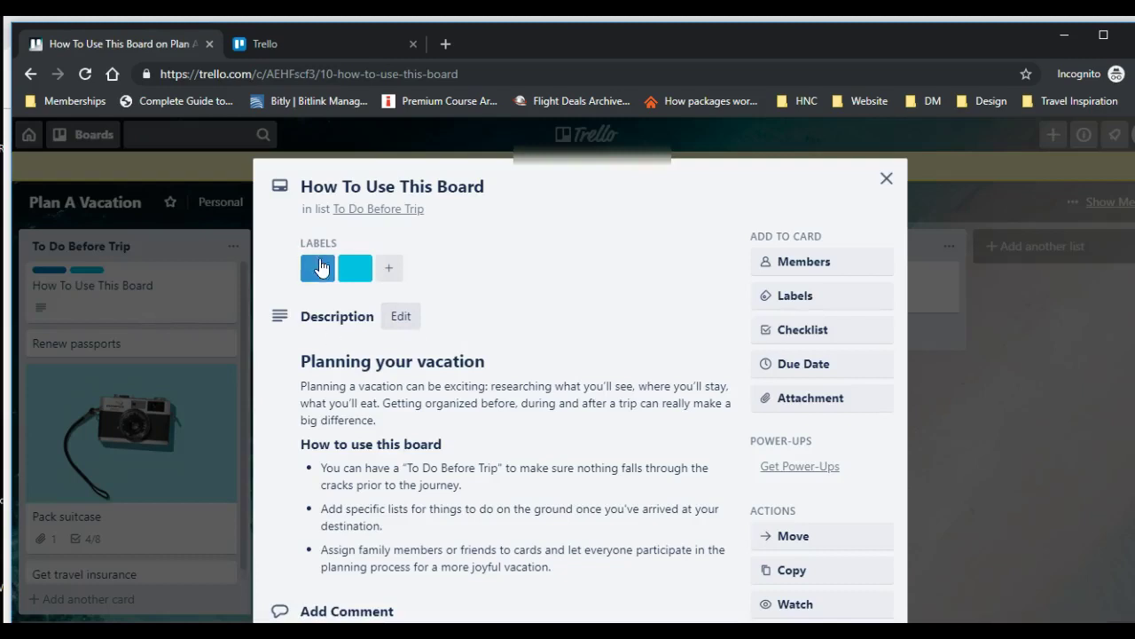
{"action": "scroll", "coordinate": [635, 262], "scroll_direction": "down", "scroll_amount": 1}
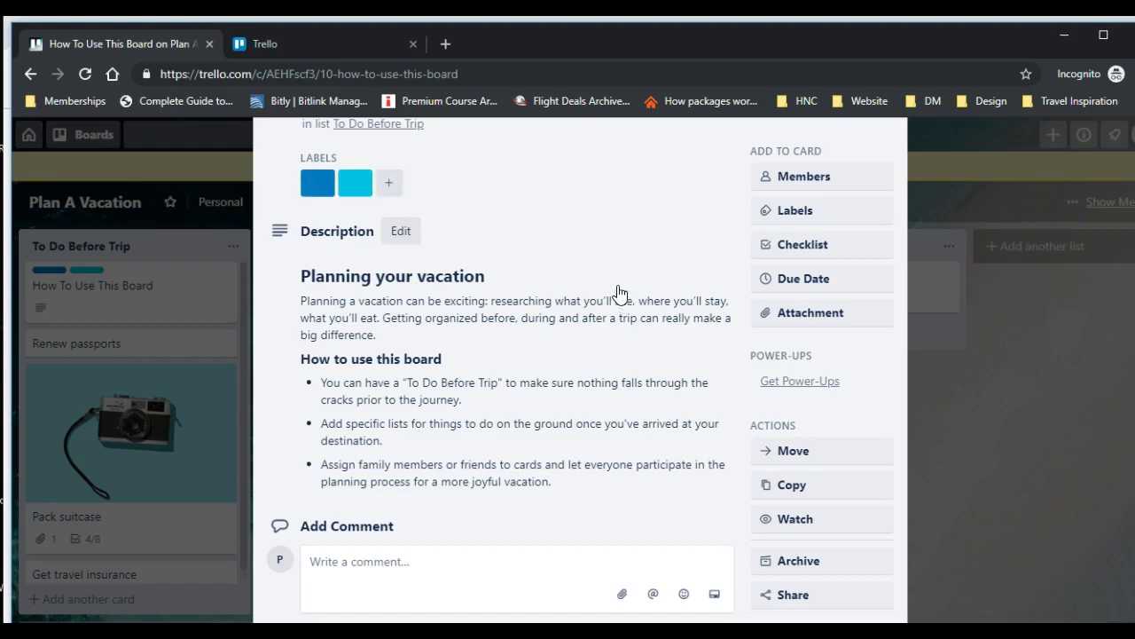
{"action": "scroll", "coordinate": [617, 297], "scroll_direction": "up", "scroll_amount": 1}
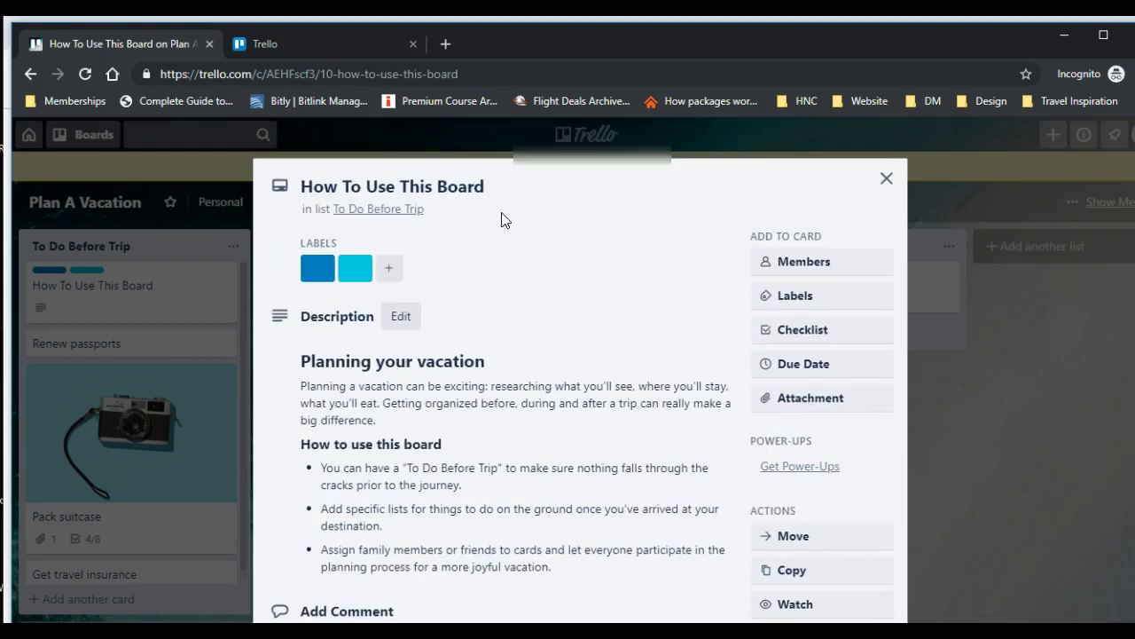
{"action": "scroll", "coordinate": [517, 263], "scroll_direction": "down", "scroll_amount": 2}
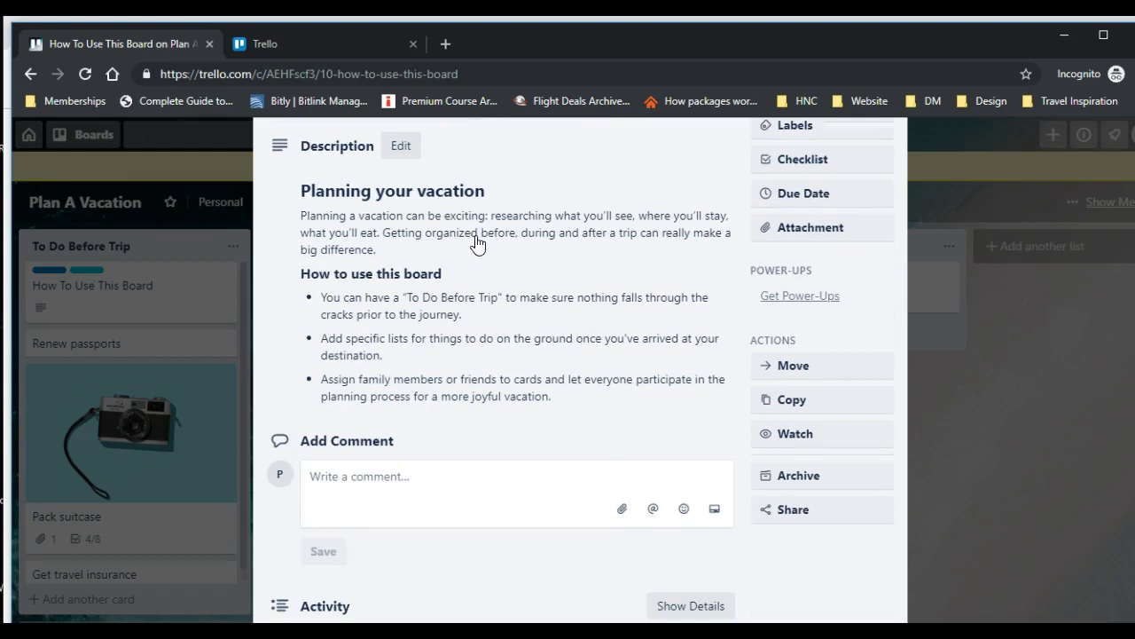
{"action": "scroll", "coordinate": [479, 408], "scroll_direction": "down", "scroll_amount": 1}
{"action": "left_click", "coordinate": [376, 404]}
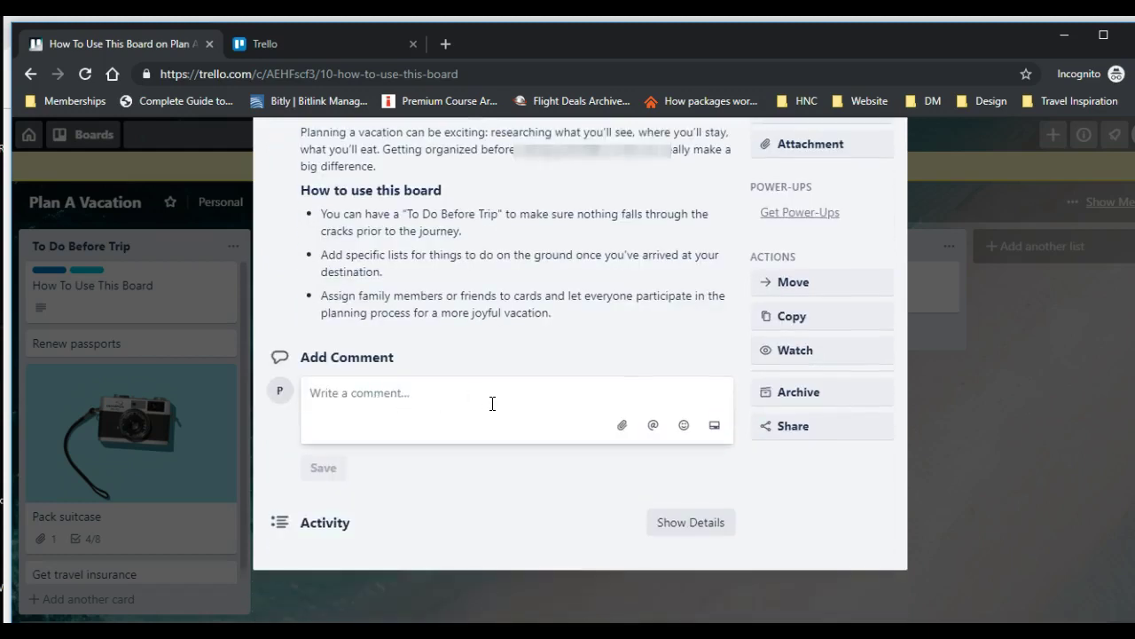
{"action": "scroll", "coordinate": [492, 404], "scroll_direction": "up", "scroll_amount": 3}
Look at the options for adding members, labels and a checklist to the card without changing any
{"action": "left_click", "coordinate": [817, 272]}
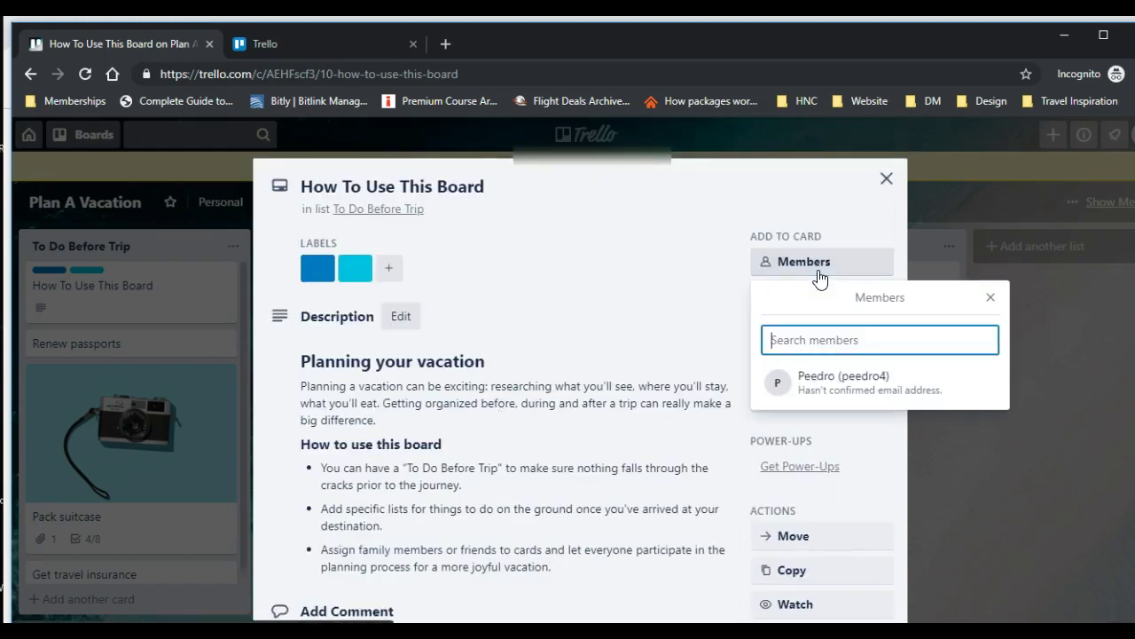
{"action": "left_click", "coordinate": [992, 299]}
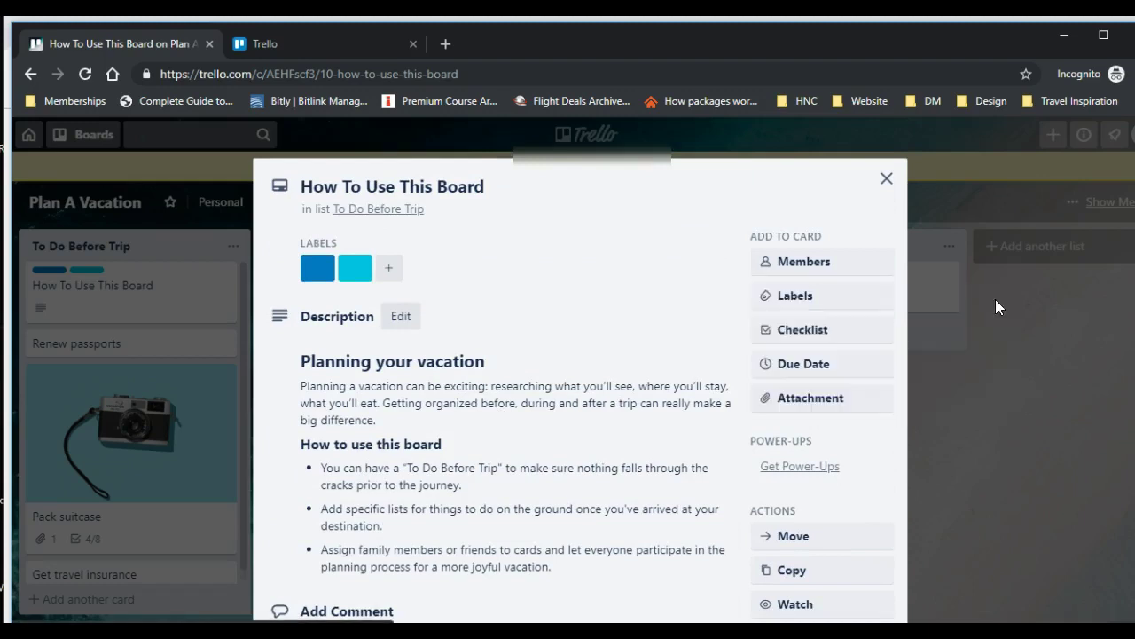
{"action": "left_click", "coordinate": [768, 294]}
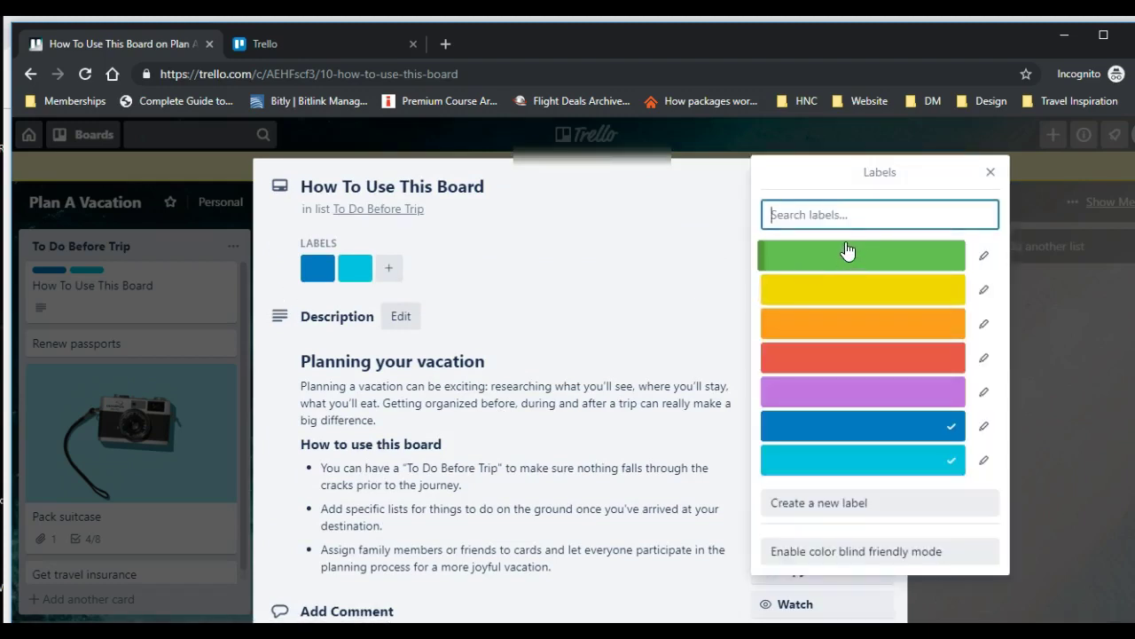
{"action": "left_click", "coordinate": [991, 172]}
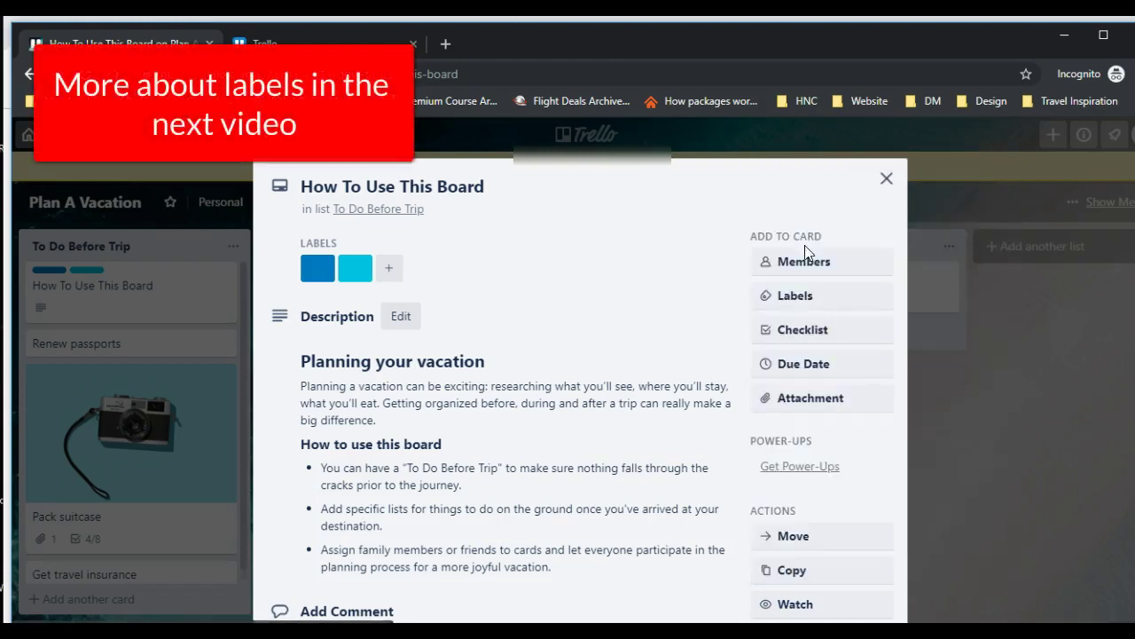
{"action": "left_click", "coordinate": [805, 334]}
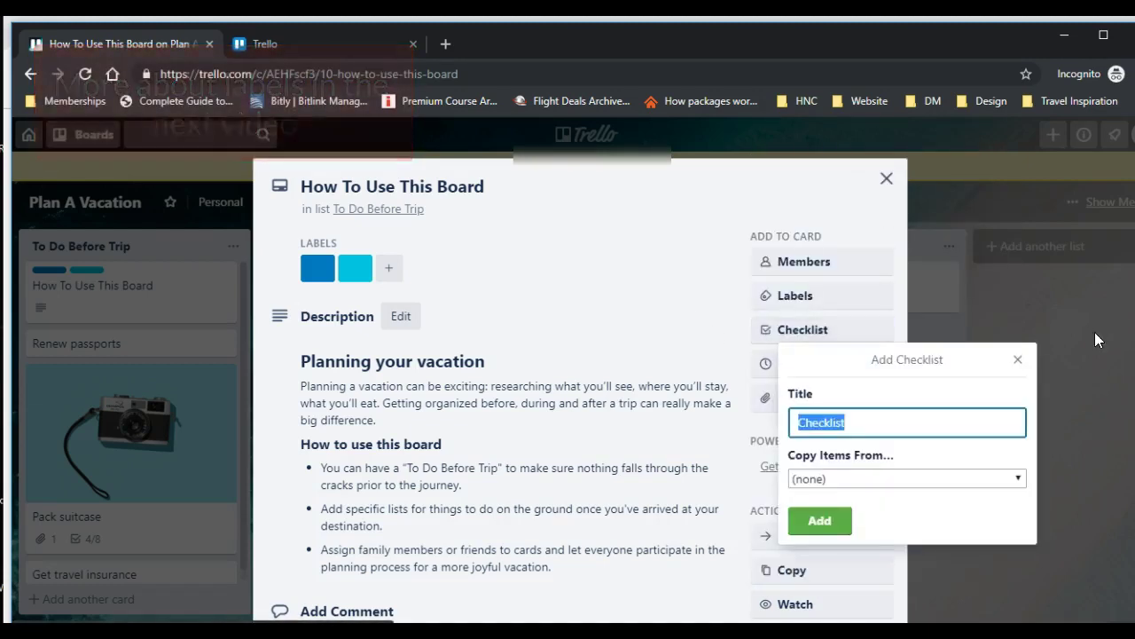
{"action": "left_click", "coordinate": [1017, 359]}
Set the card's due date to 6/21/2019 at 12:00 PM with a reminder 1 Day Before
{"action": "left_click", "coordinate": [872, 365]}
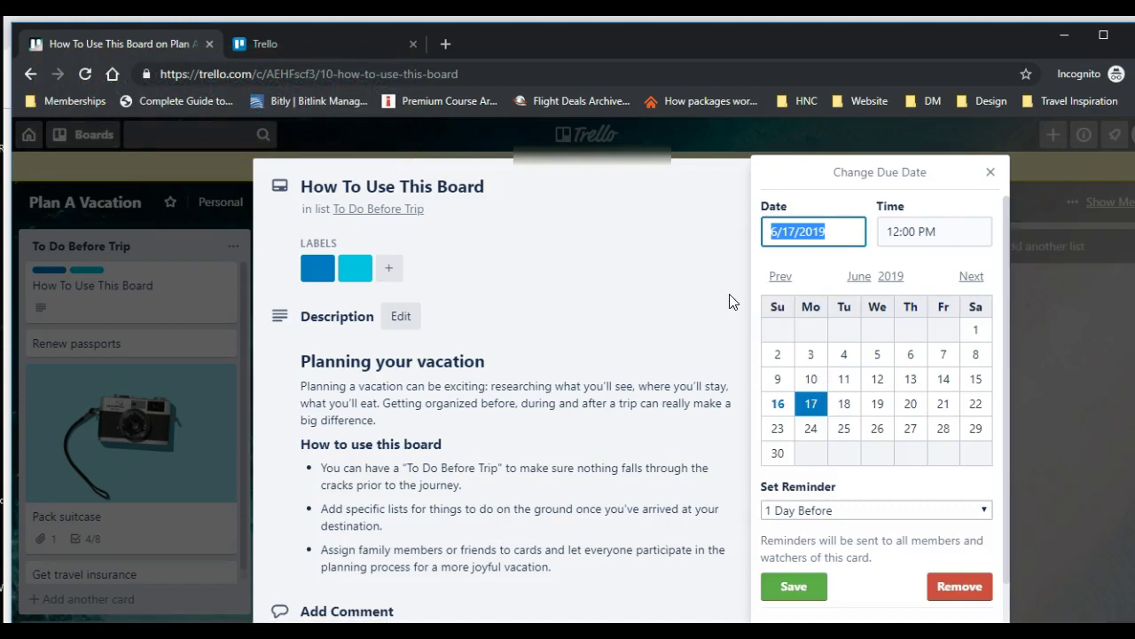
{"action": "left_click", "coordinate": [941, 406]}
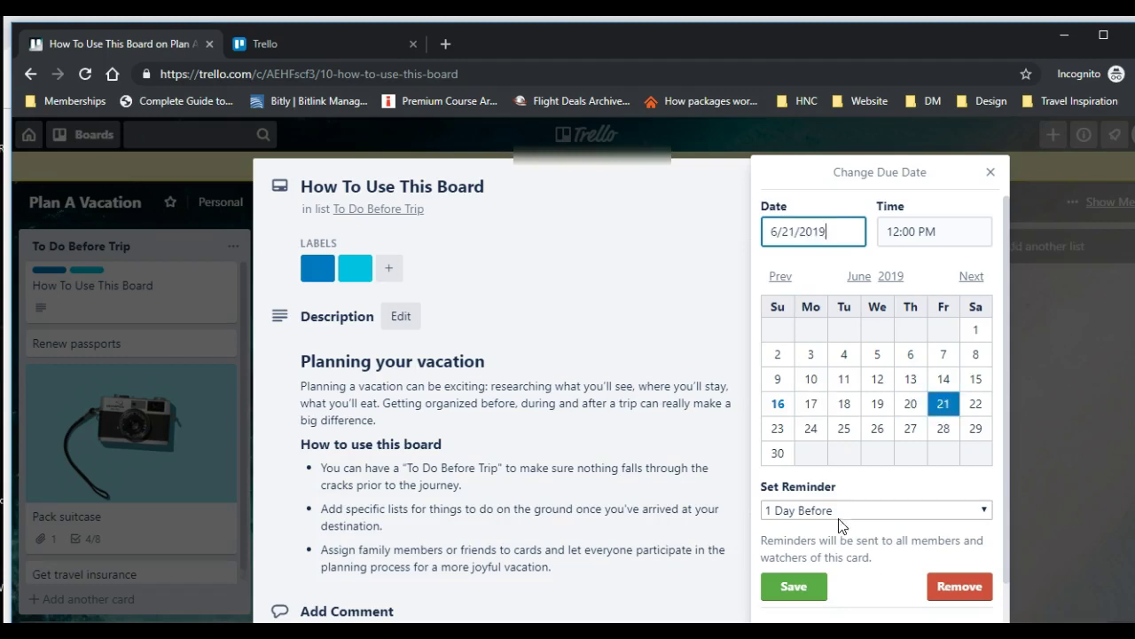
{"action": "left_click", "coordinate": [794, 586]}
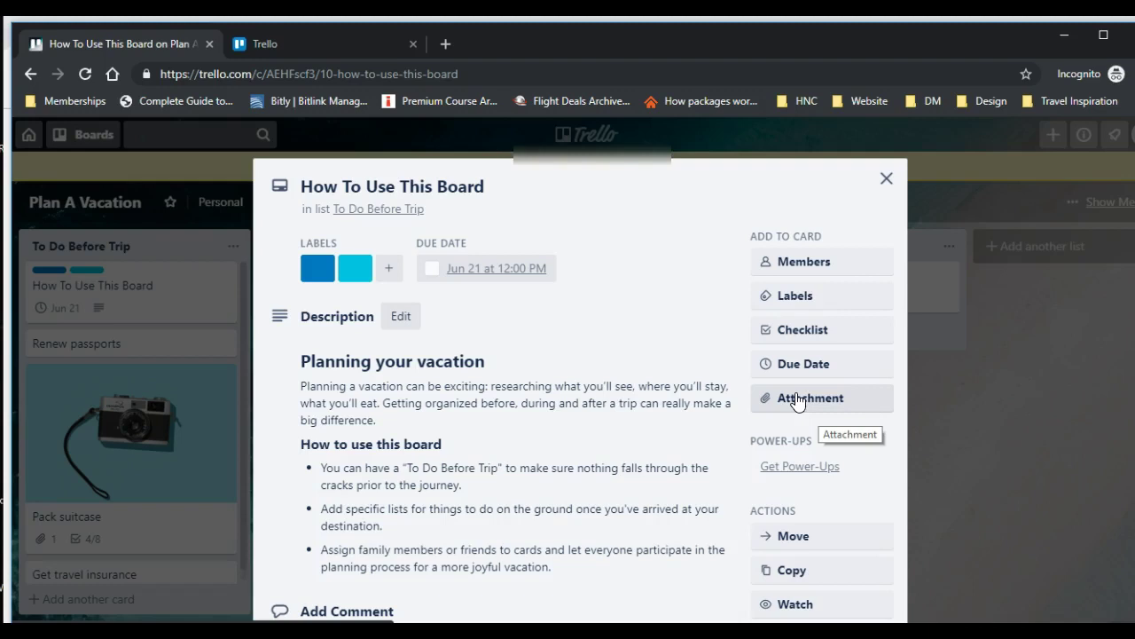
{"action": "scroll", "coordinate": [760, 399], "scroll_direction": "down", "scroll_amount": 2}
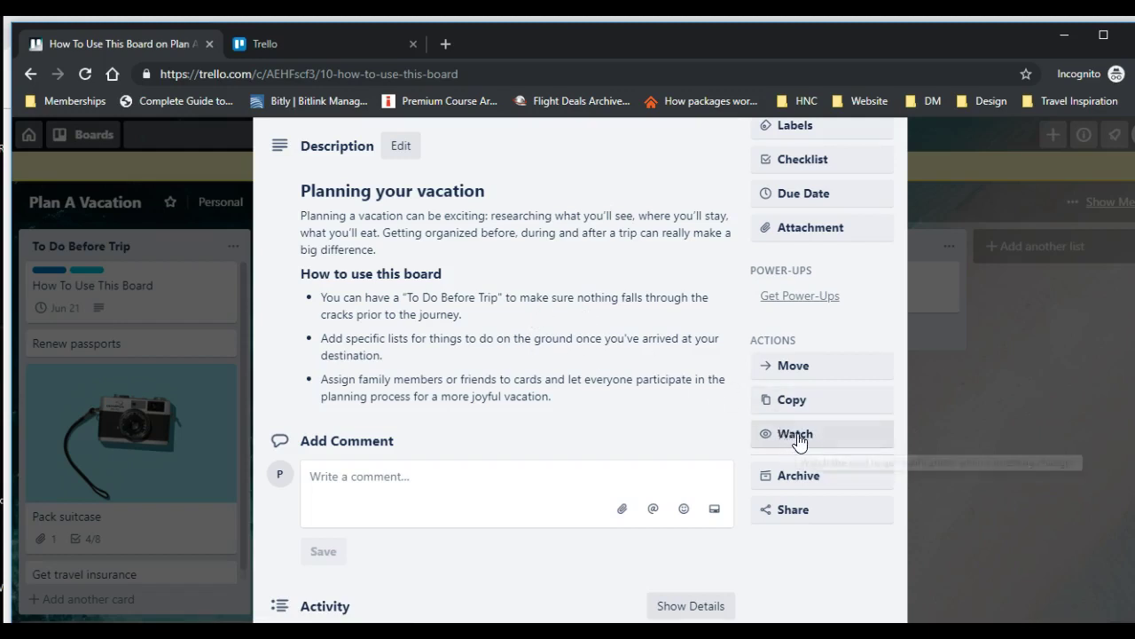
{"action": "left_click", "coordinate": [385, 484]}
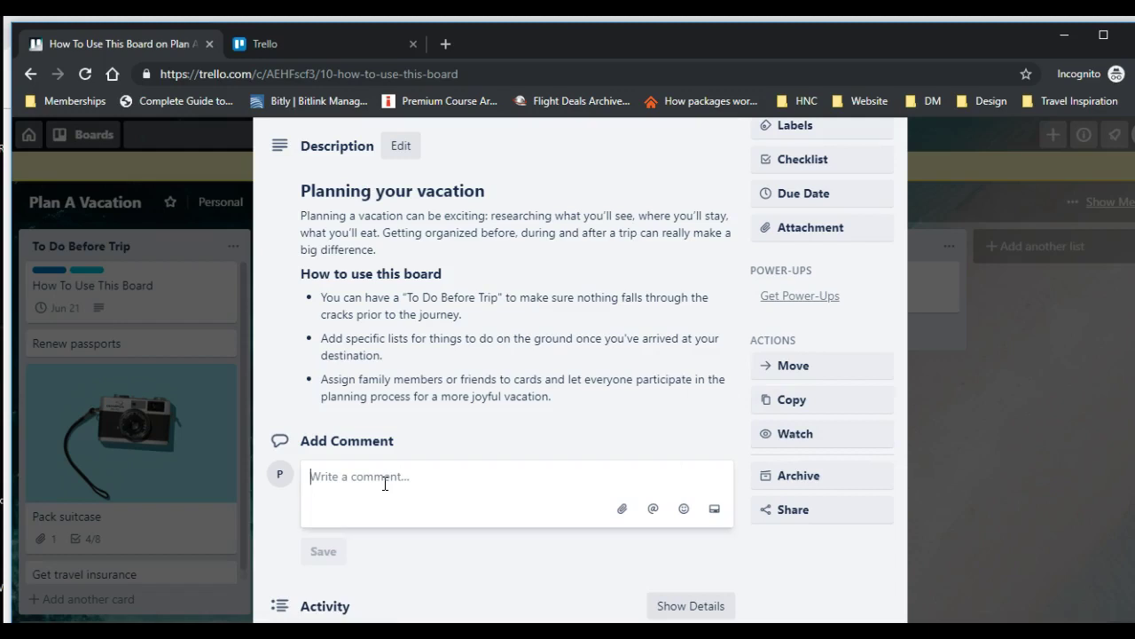
{"action": "type", "text": "@frgr"}
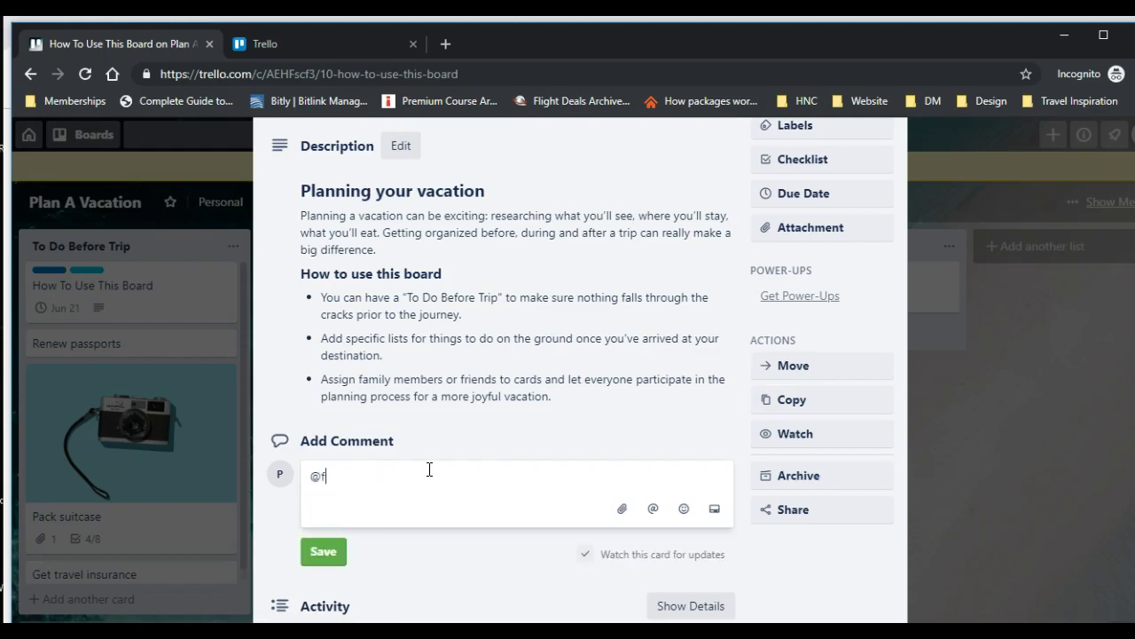
{"action": "key", "text": "BackSpace"}
{"action": "key", "text": "BackSpace"}
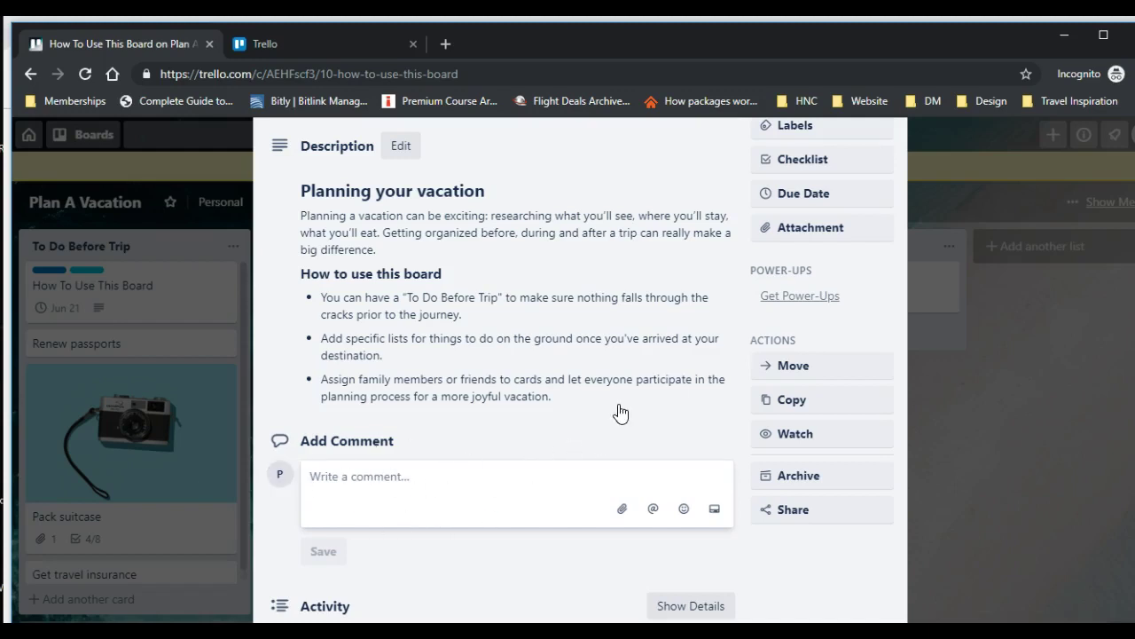
Inspect the sharing options of the How To Use This Board card and close the card
{"action": "scroll", "coordinate": [663, 408], "scroll_direction": "down", "scroll_amount": 1}
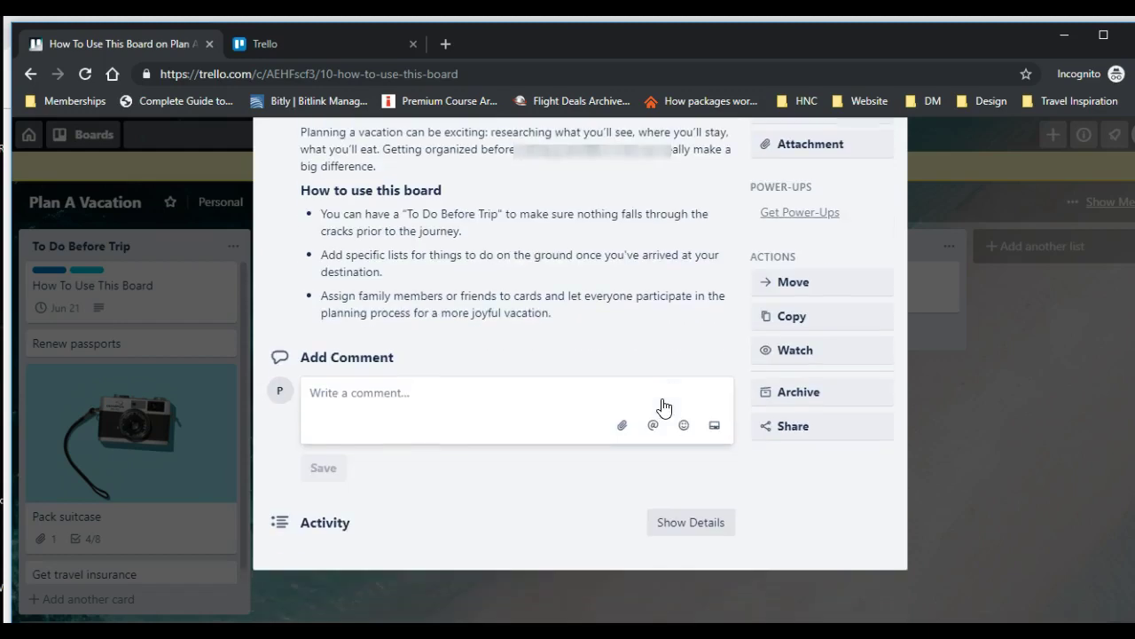
{"action": "left_click", "coordinate": [768, 427]}
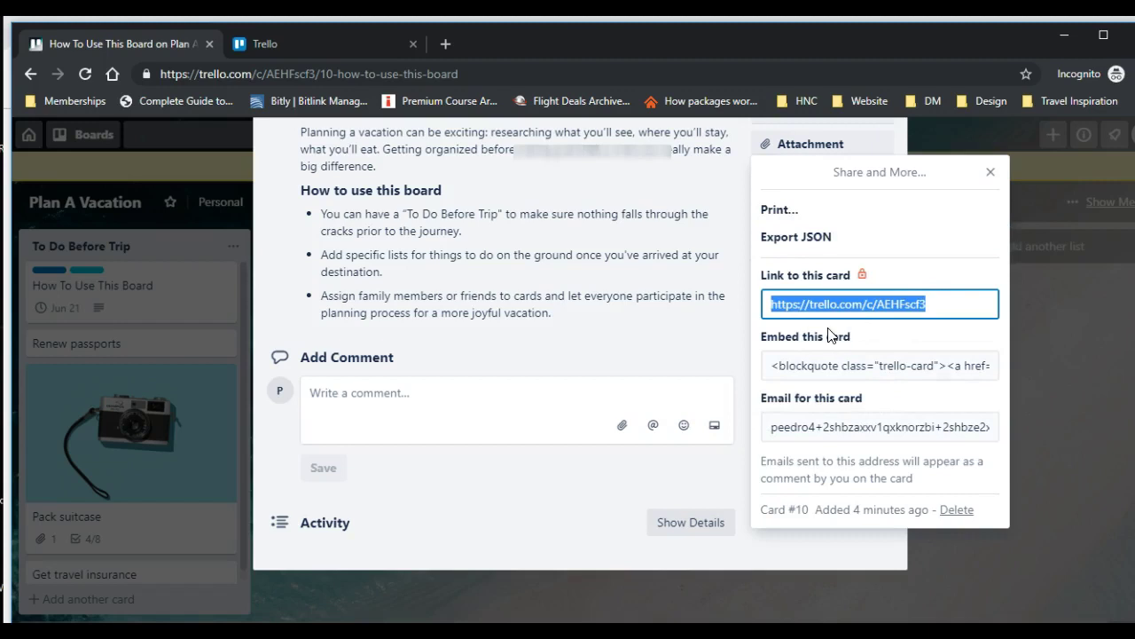
{"action": "left_click", "coordinate": [991, 171]}
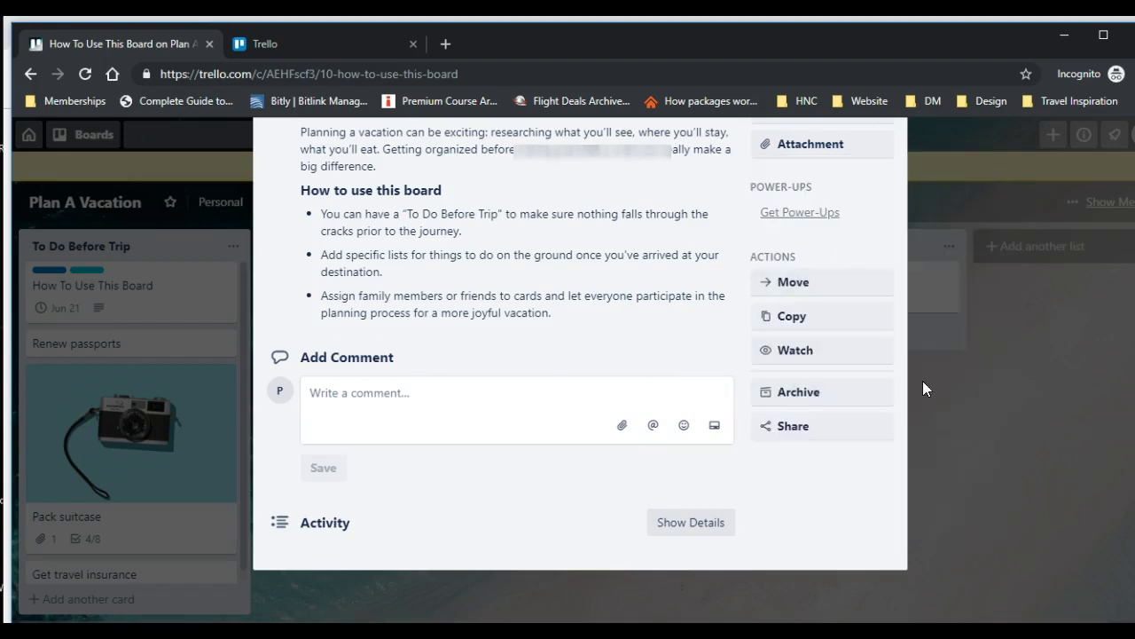
{"action": "left_click", "coordinate": [1026, 470]}
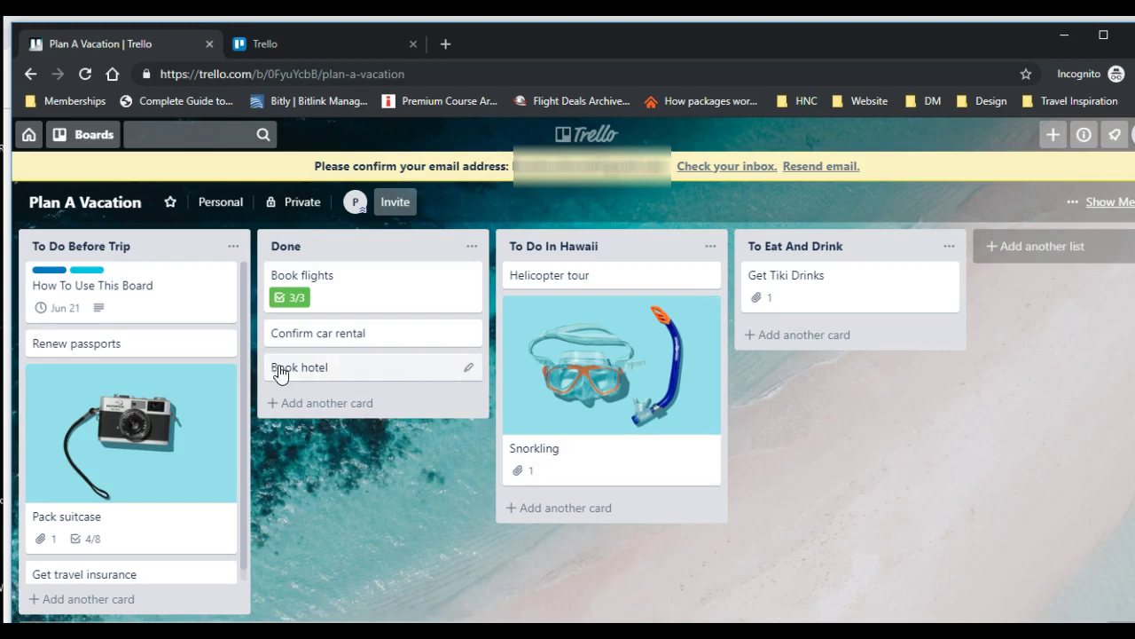
Rename the To Do In Hawaii list as To Do In Thailand, leaving the To Do Before Trip and Done titles as they are
{"action": "left_click", "coordinate": [128, 251]}
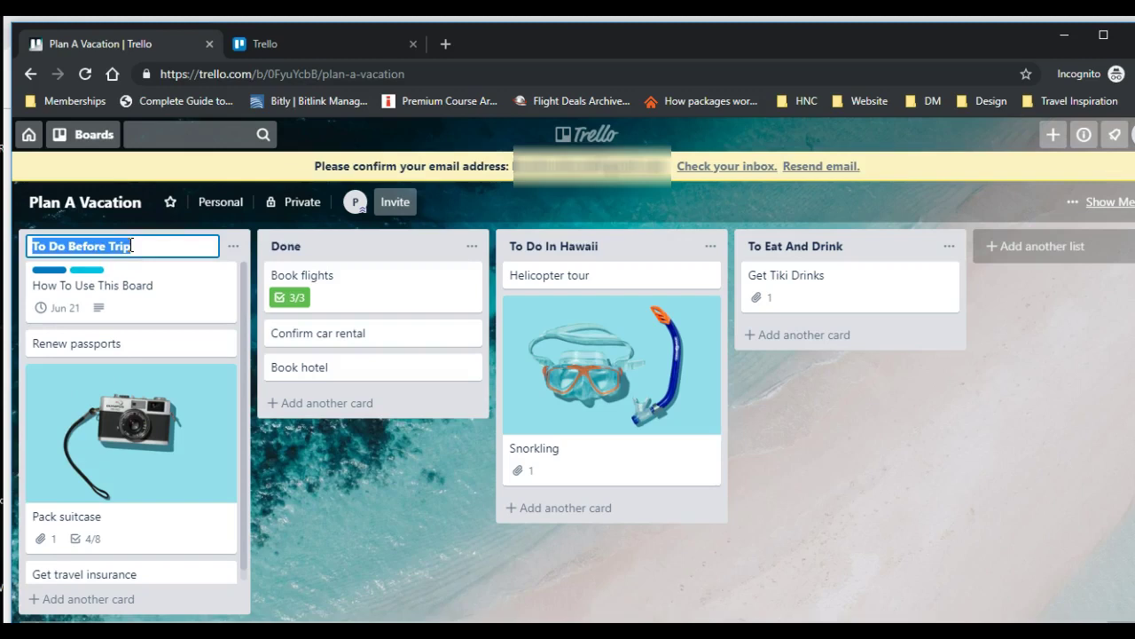
{"action": "left_click", "coordinate": [300, 250]}
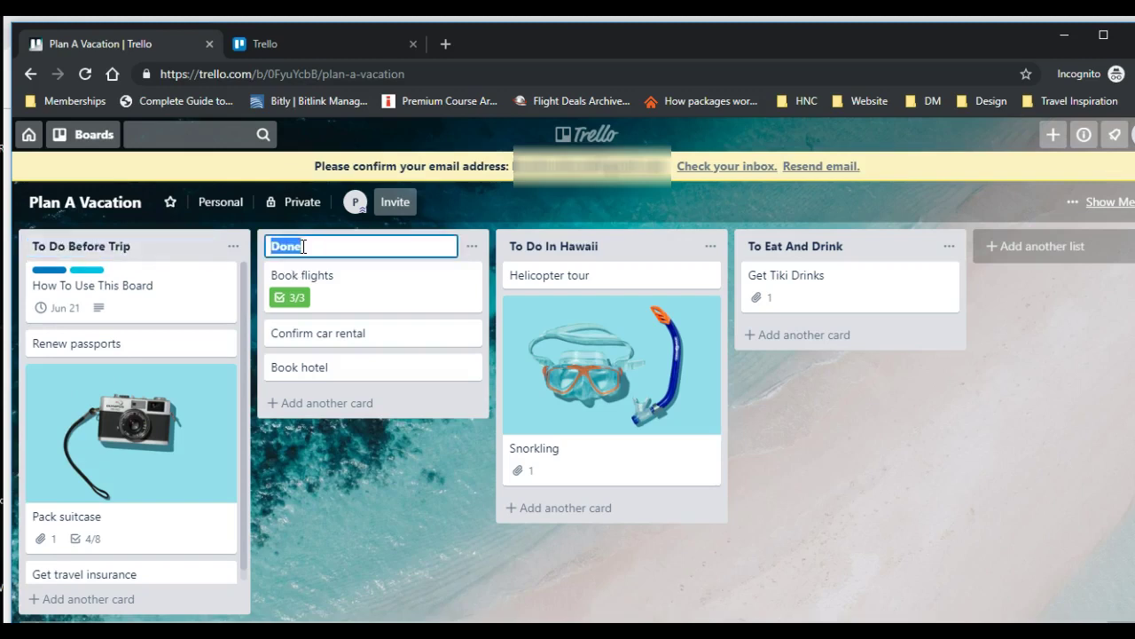
{"action": "left_click", "coordinate": [615, 249]}
{"action": "double_click", "coordinate": [615, 249]}
{"action": "type", "text": "Pari"}
{"action": "key", "text": "BackSpace"}
{"action": "key", "text": "BackSpace"}
{"action": "key", "text": "BackSpace"}
{"action": "key", "text": "BackSpace"}
{"action": "type", "text": "Thani"}
{"action": "key", "text": "BackSpace"}
{"action": "key", "text": "BackSpace"}
{"action": "type", "text": "iland"}
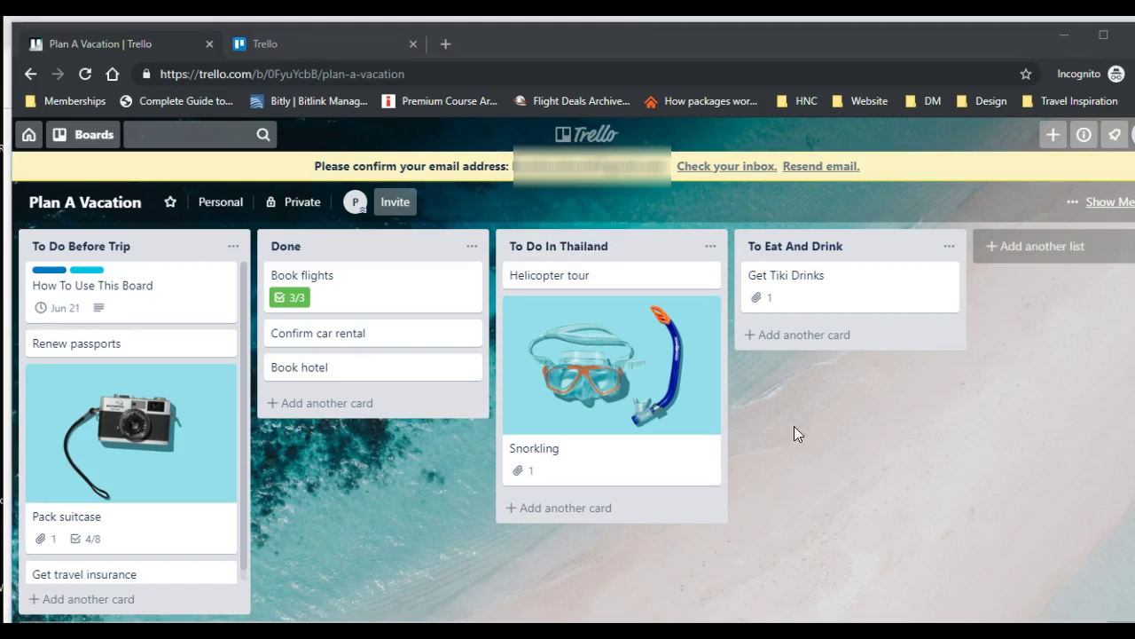
Restore the title of the list with the Snorkling card to To Do In Hawaii
{"action": "left_click", "coordinate": [616, 246]}
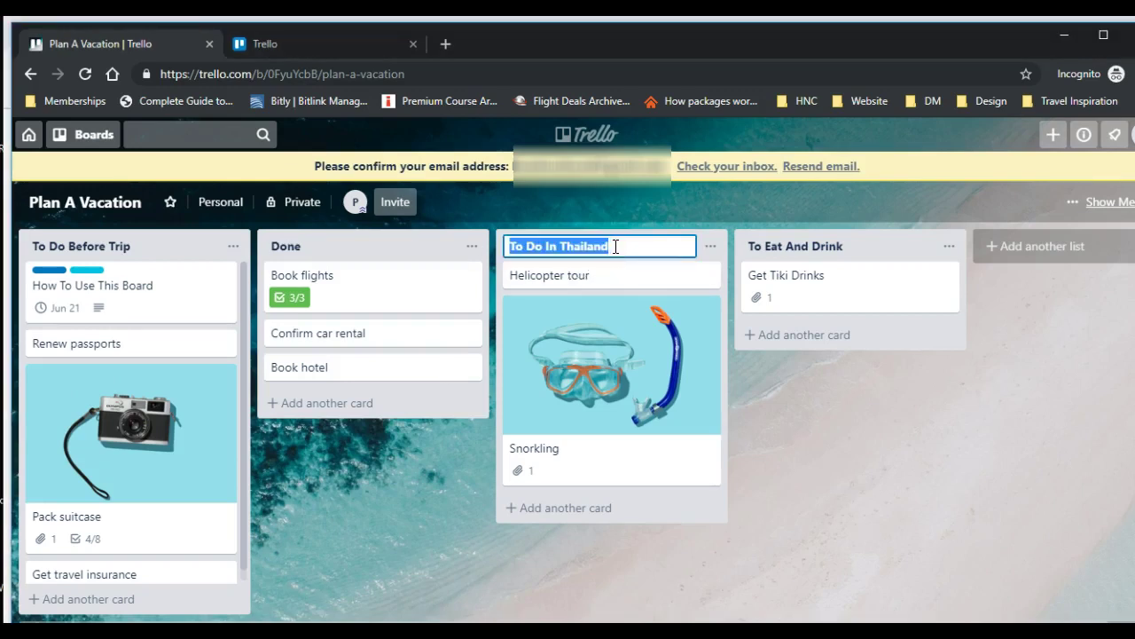
{"action": "left_click", "coordinate": [620, 246]}
{"action": "key", "text": "BackSpace"}
{"action": "key", "text": "BackSpace"}
{"action": "key", "text": "BackSpace"}
{"action": "key", "text": "BackSpace"}
{"action": "key", "text": "BackSpace"}
{"action": "key", "text": "BackSpace"}
{"action": "key", "text": "BackSpace"}
{"action": "key", "text": "BackSpace"}
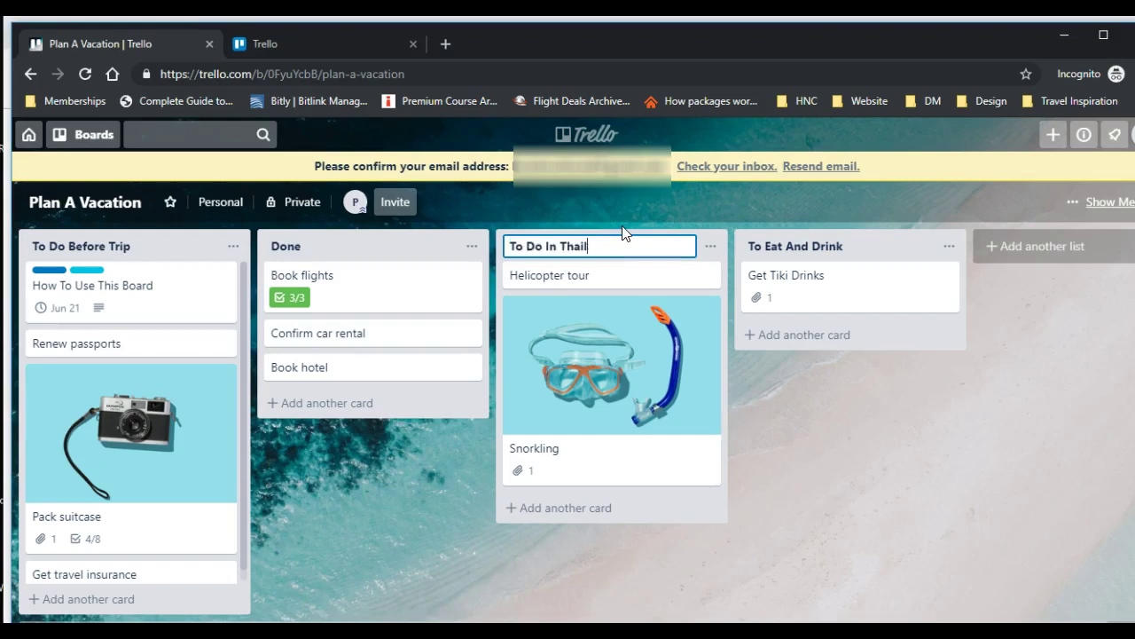
{"action": "type", "text": "Hawaiit"}
{"action": "key", "text": "BackSpace"}
{"action": "left_click", "coordinate": [891, 468]}
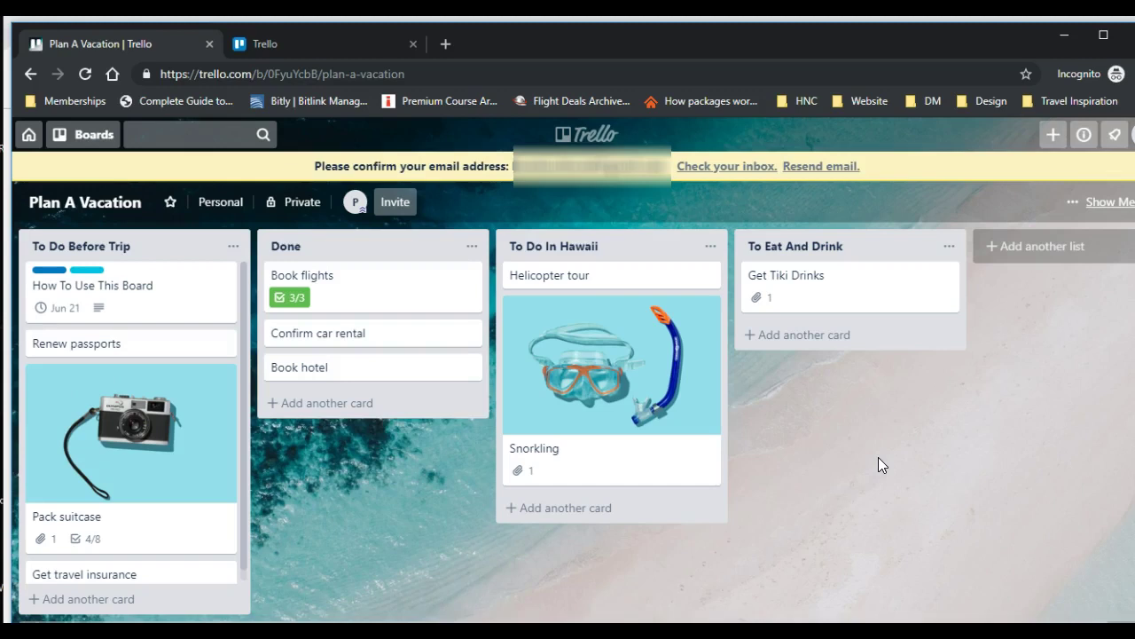
Look at the Trello your way section of the Trello home page, including the mobile app options, and return to the board
{"action": "left_click", "coordinate": [261, 44]}
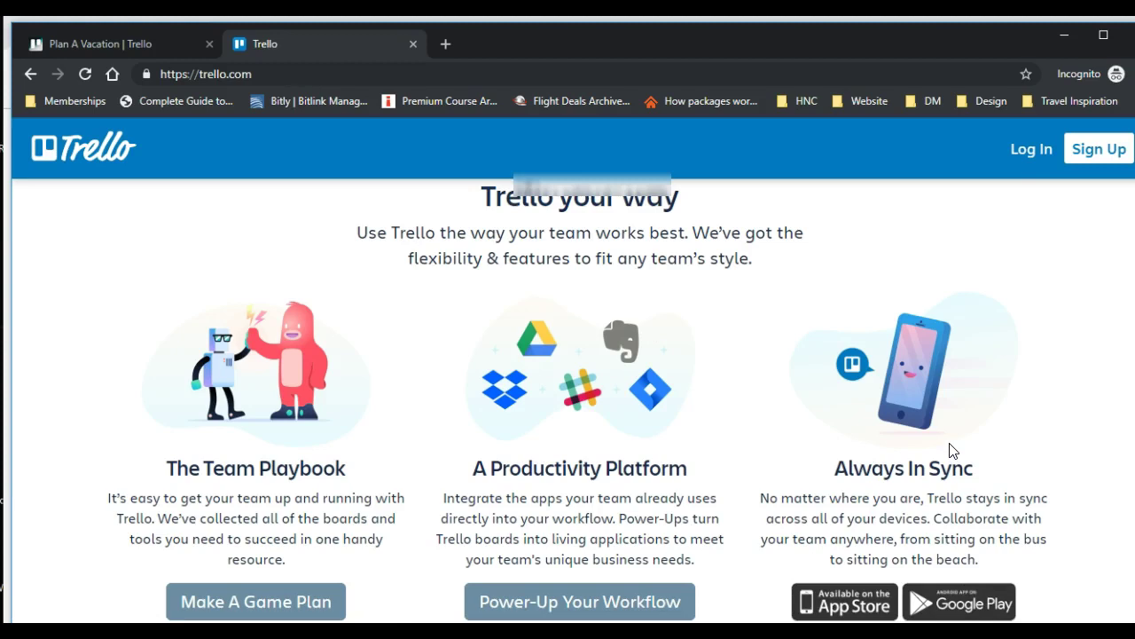
{"action": "left_click", "coordinate": [149, 43]}
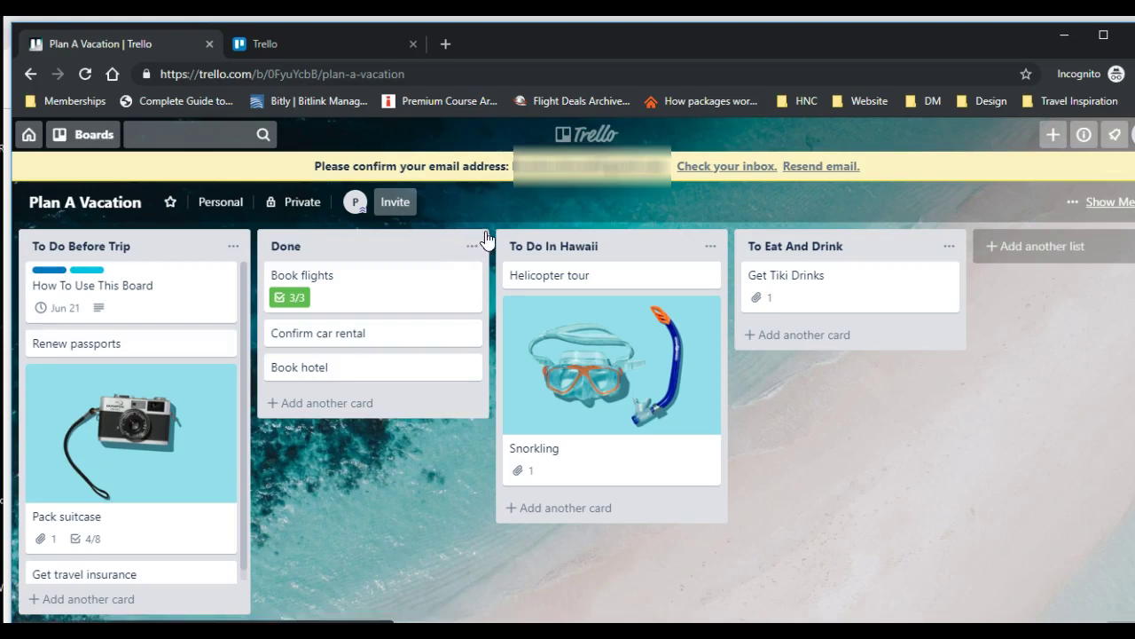
Review the board's visibility choices and its invitation options, closing both without changing anything
{"action": "left_click", "coordinate": [307, 203]}
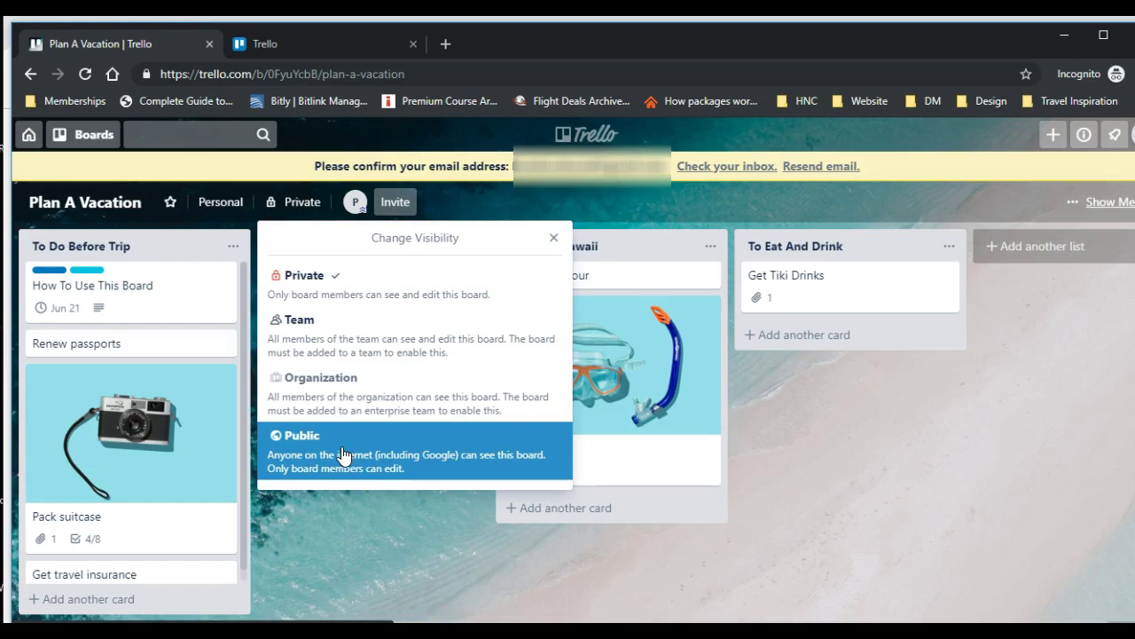
{"action": "left_click", "coordinate": [302, 209]}
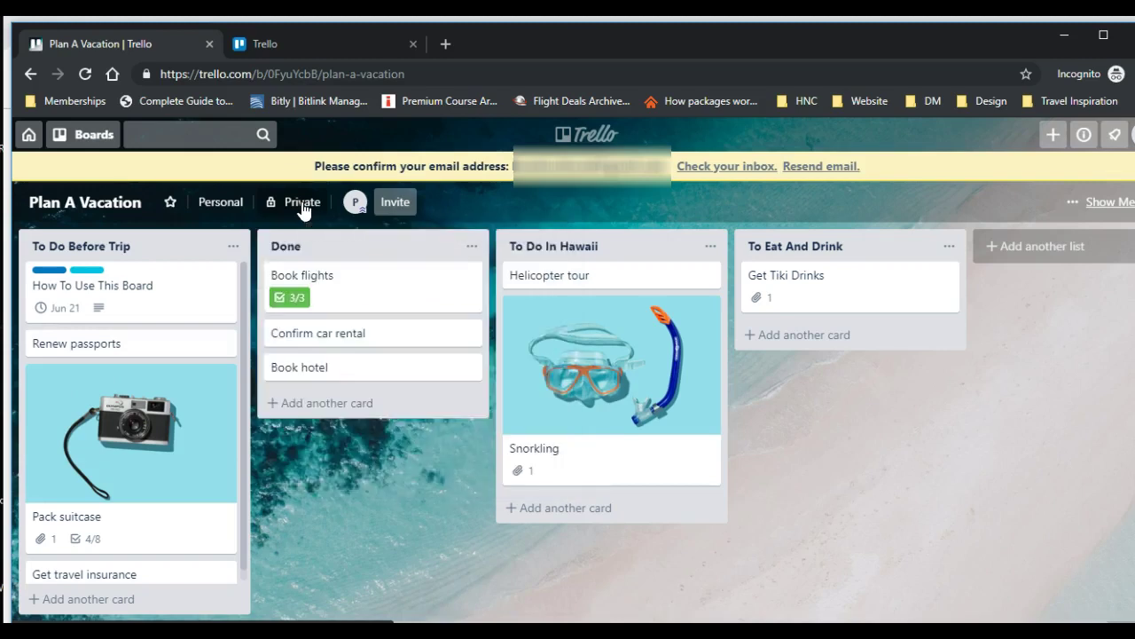
{"action": "left_click", "coordinate": [398, 211]}
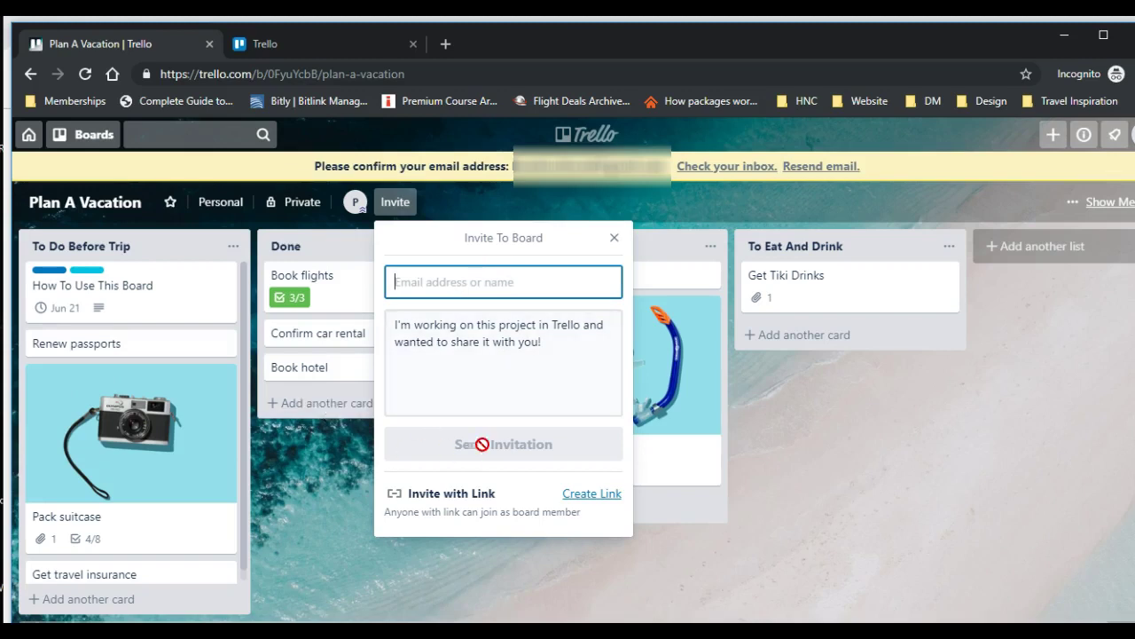
{"action": "left_click", "coordinate": [614, 237]}
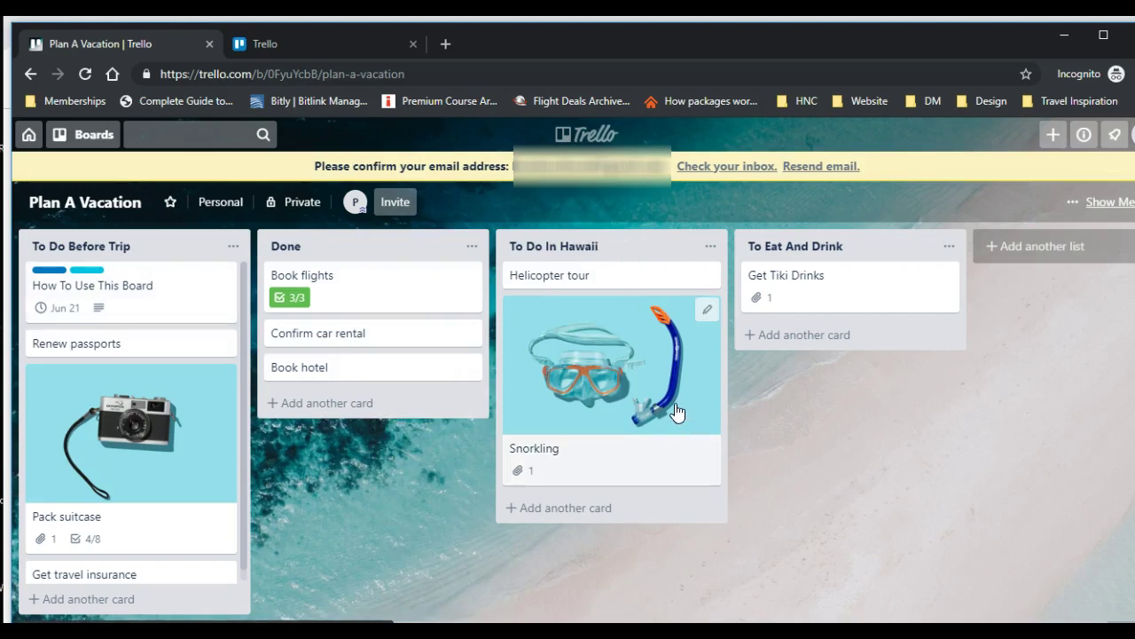